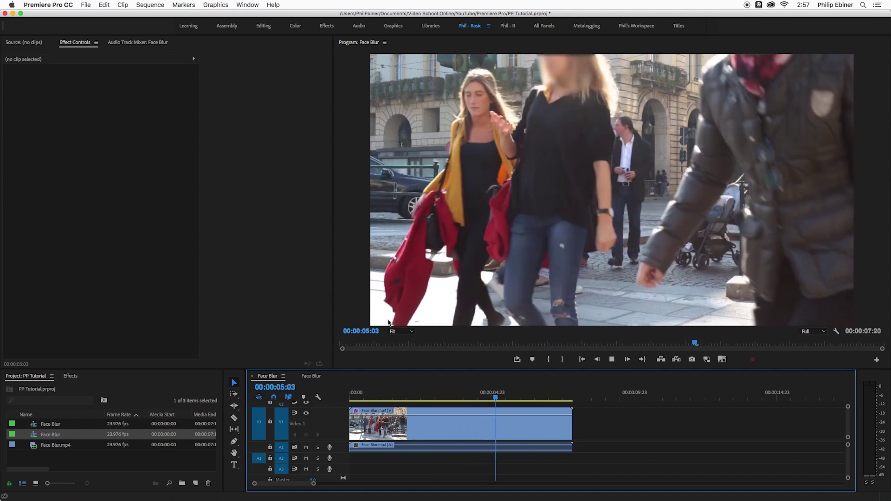
Step: Play through the finished face-blur sequence and return to its first frame
key(space)
click(345, 393)
key(space)
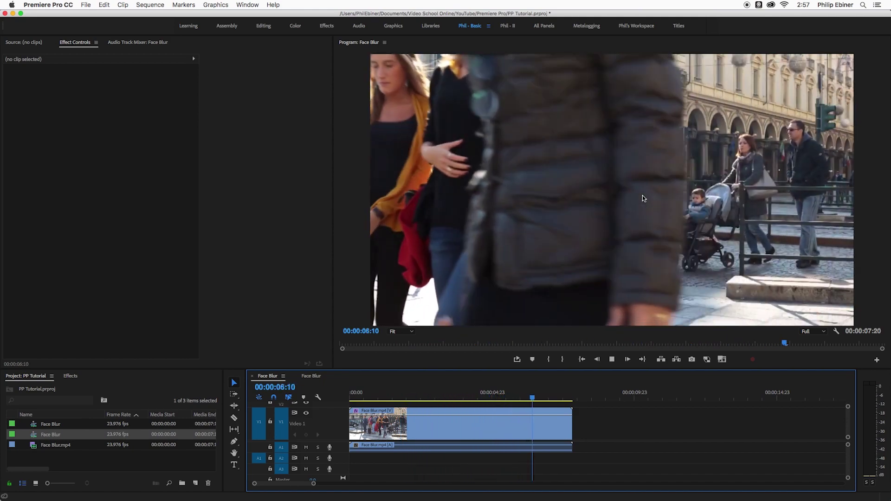
key(space)
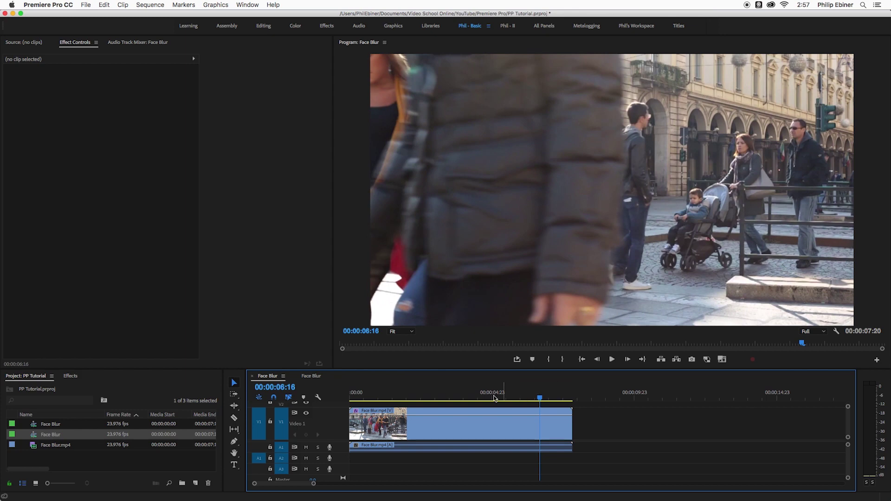
key(Home)
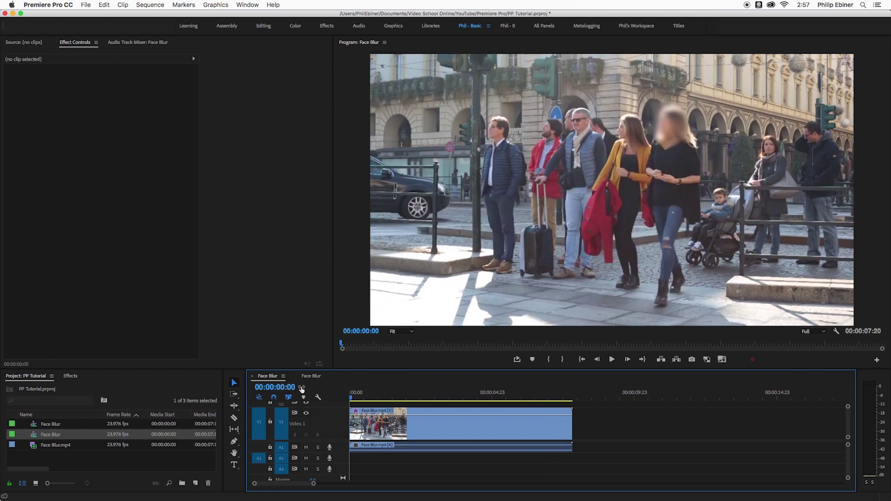
Step: Find Gaussian Blur by searching 'blur' and apply it to the street clip in the unedited Face Blur sequence
click(311, 377)
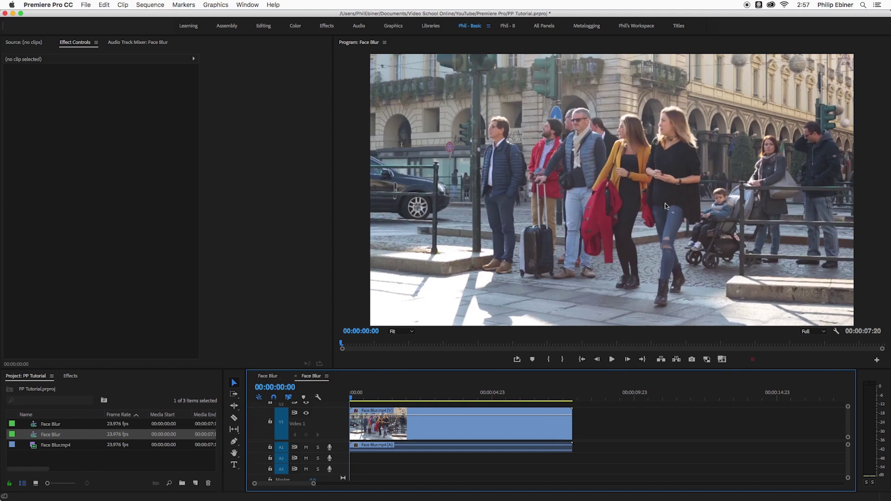
click(72, 377)
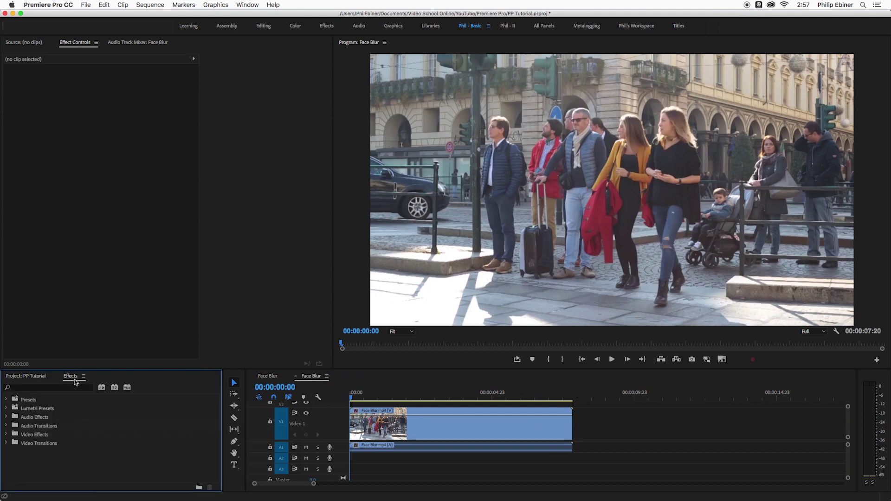
click(74, 387)
text(blur)
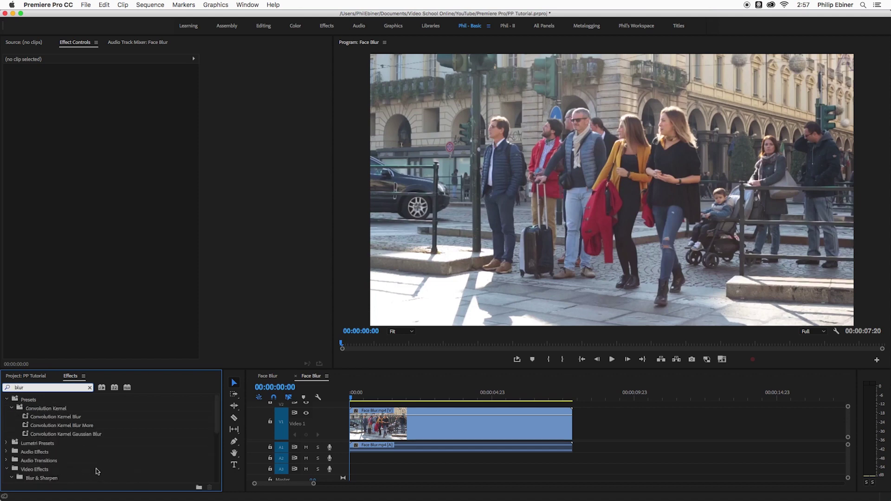
scroll(98, 471, down, 3)
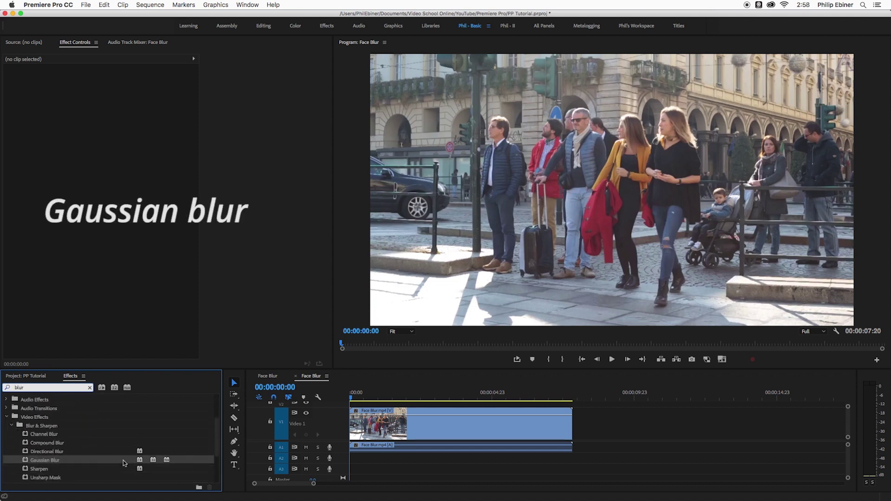
drag(42, 463, 124, 431)
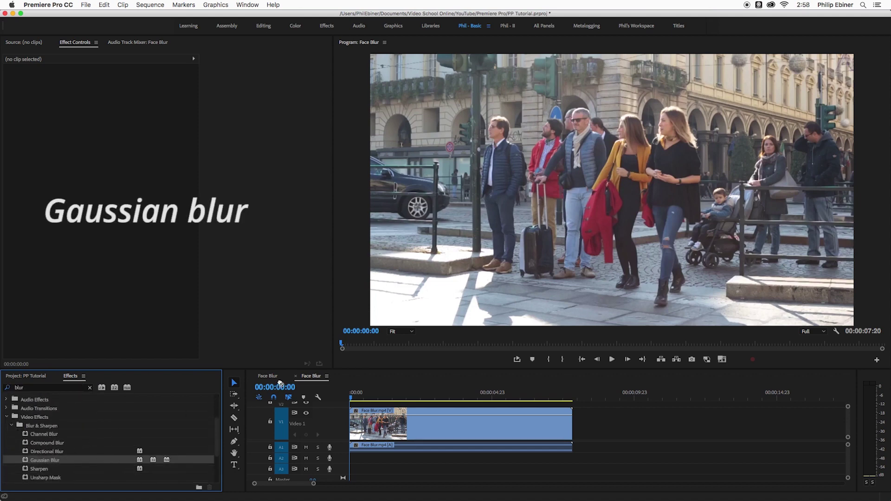
drag(274, 392, 407, 431)
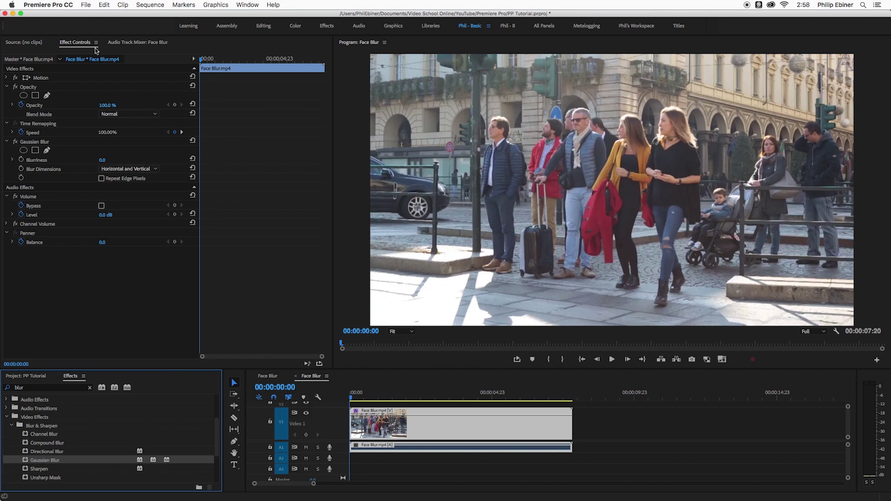
Step: Preview a strong blur, undo back to Blurriness 0, and add an ellipse mask to the Gaussian Blur
drag(103, 161, 119, 161)
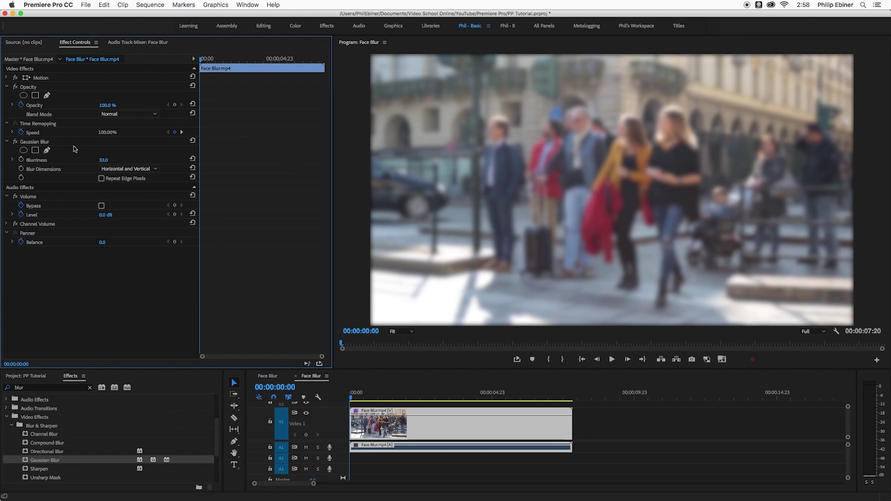
key(super+z)
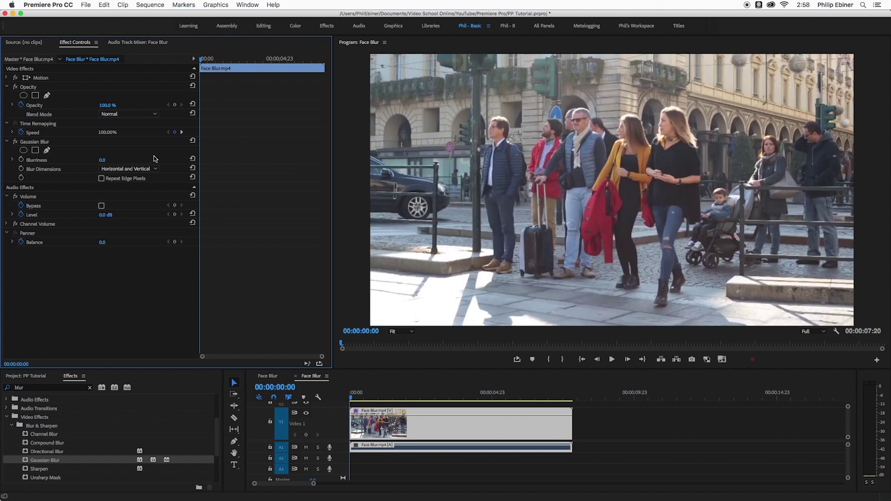
click(24, 151)
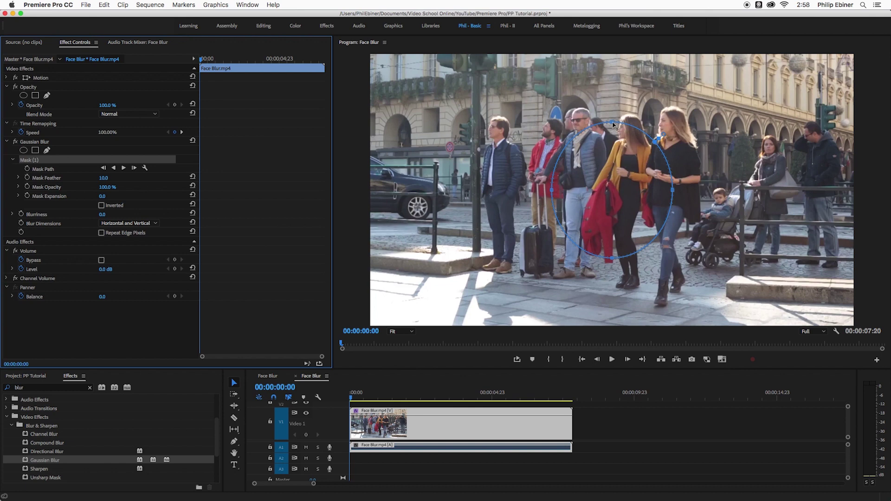
Step: Reshape the ellipse mask to fit the blonde woman's face, move it there, and raise Blurriness to 29
drag(613, 124, 614, 191)
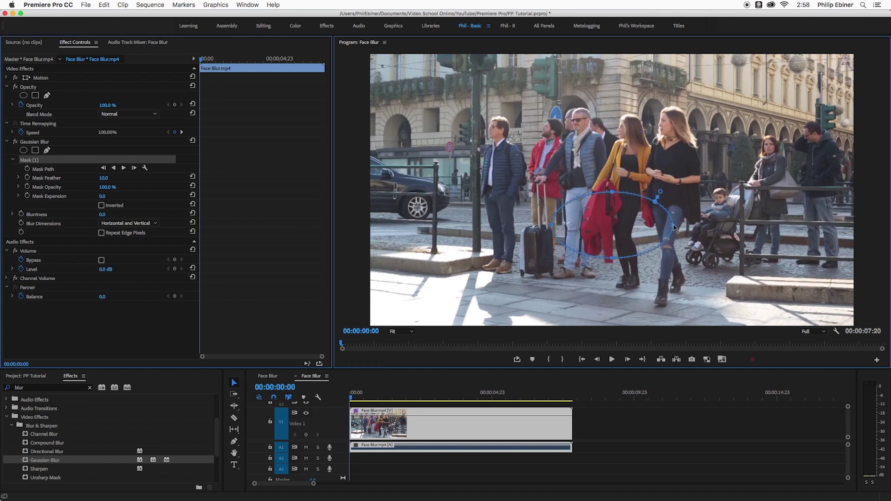
drag(674, 227, 598, 226)
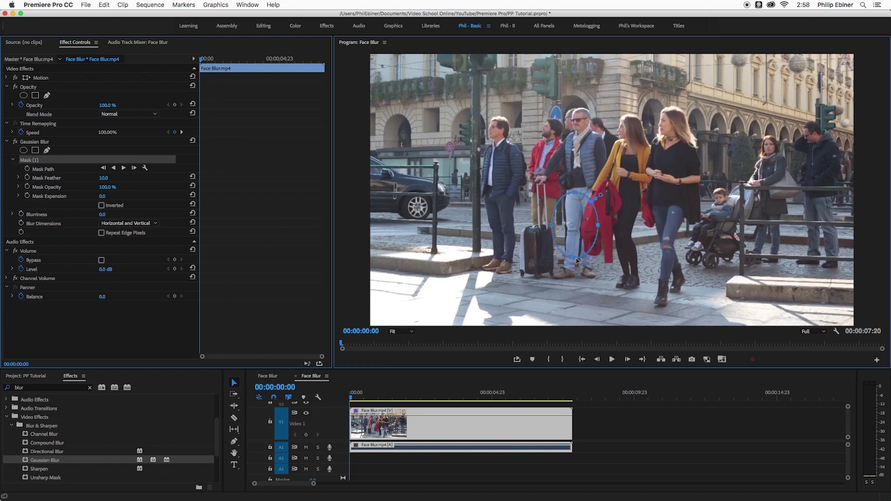
drag(577, 260, 594, 218)
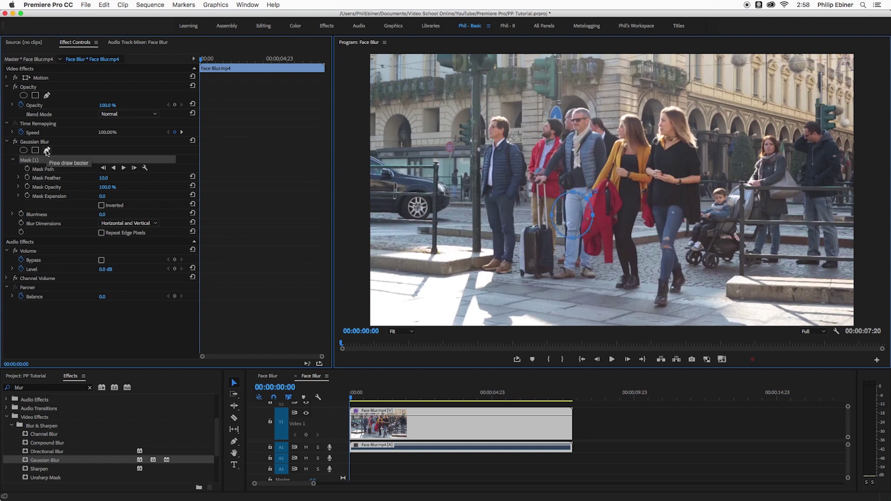
drag(575, 219, 673, 132)
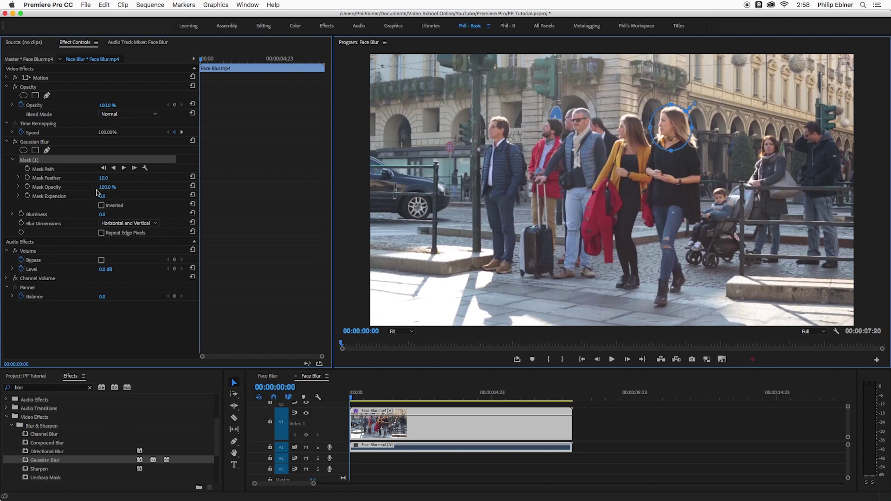
drag(103, 217, 122, 217)
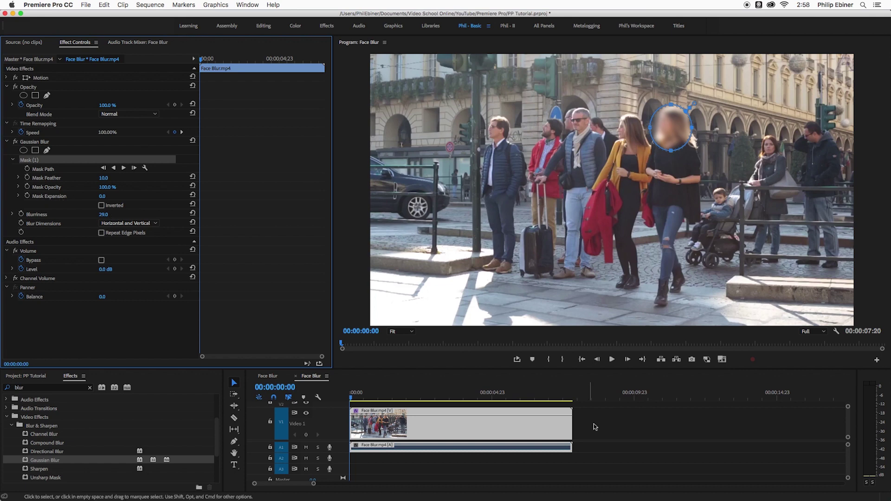
key(space)
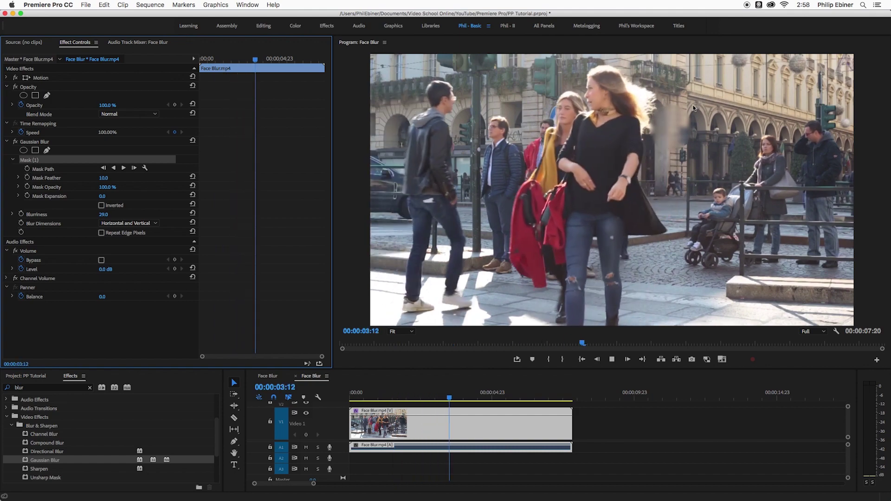
key(space)
click(269, 400)
key(Home)
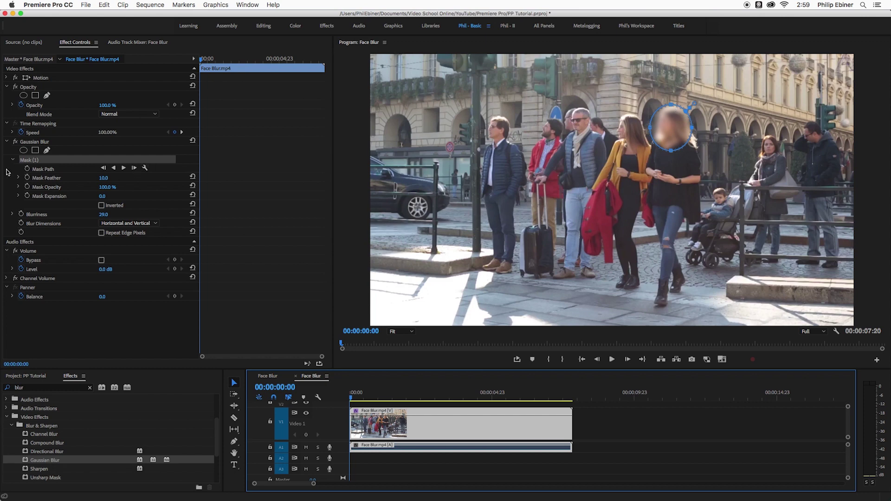
click(146, 168)
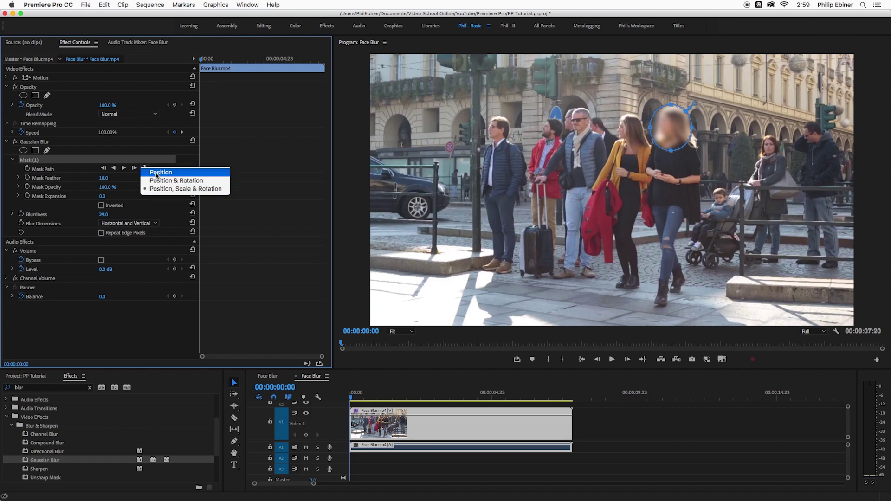
Step: Set the mask tracking method to Position, Scale & Rotation and start tracking the mask forward
click(157, 174)
click(145, 168)
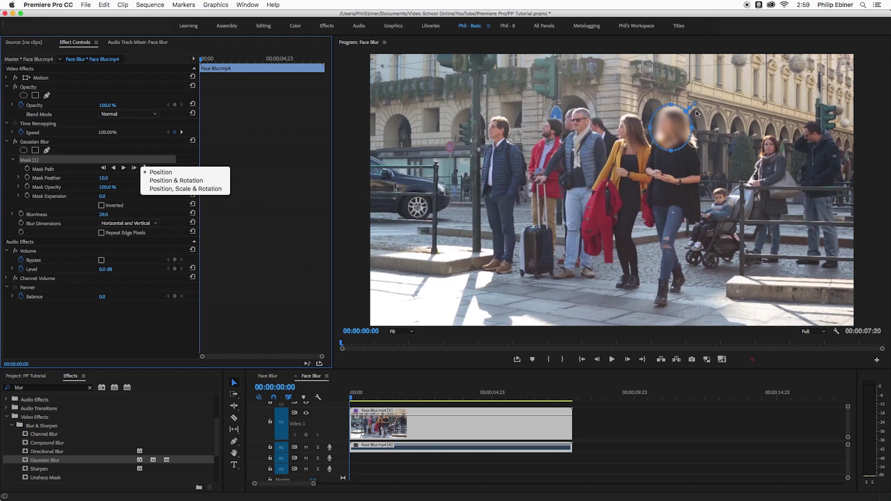
click(217, 189)
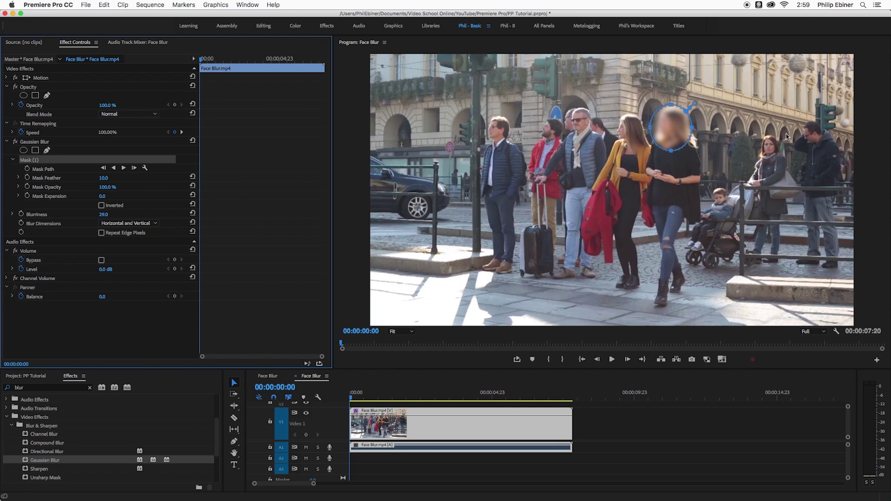
click(144, 168)
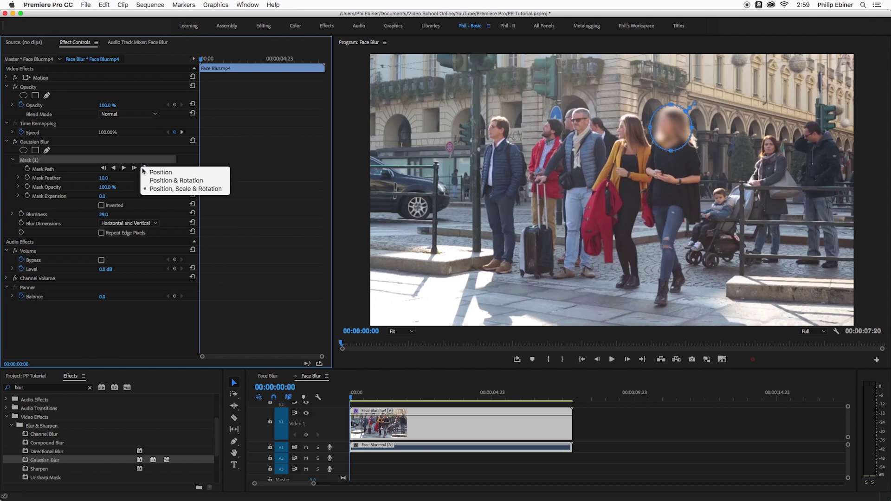
click(153, 161)
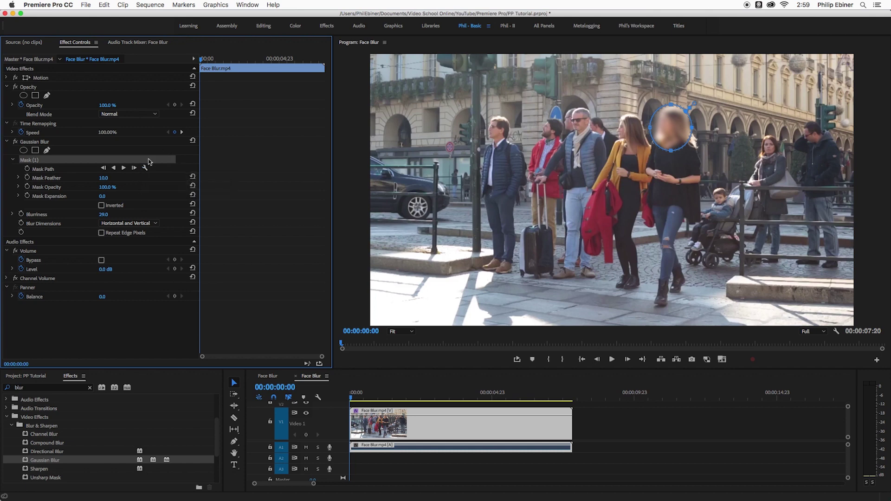
click(144, 169)
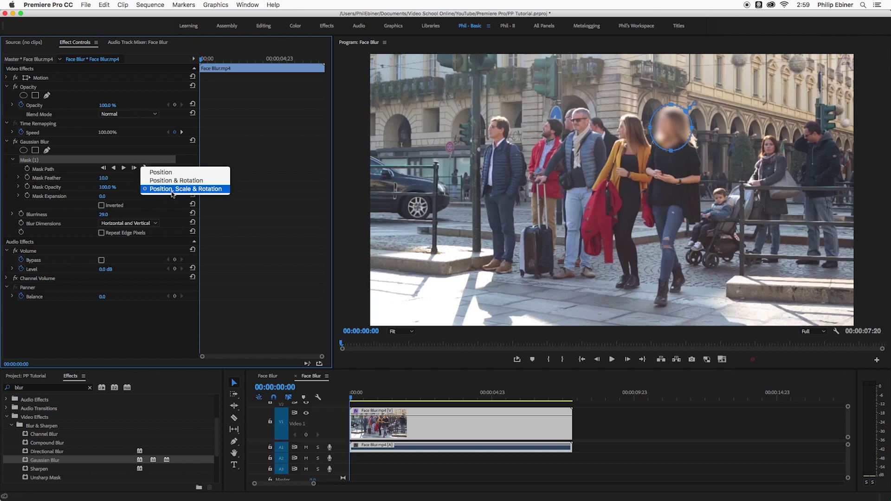
click(190, 160)
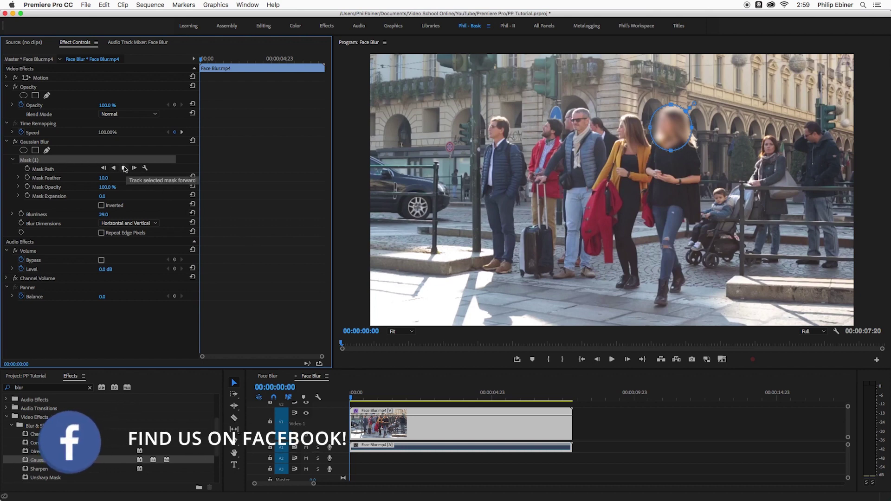
click(124, 169)
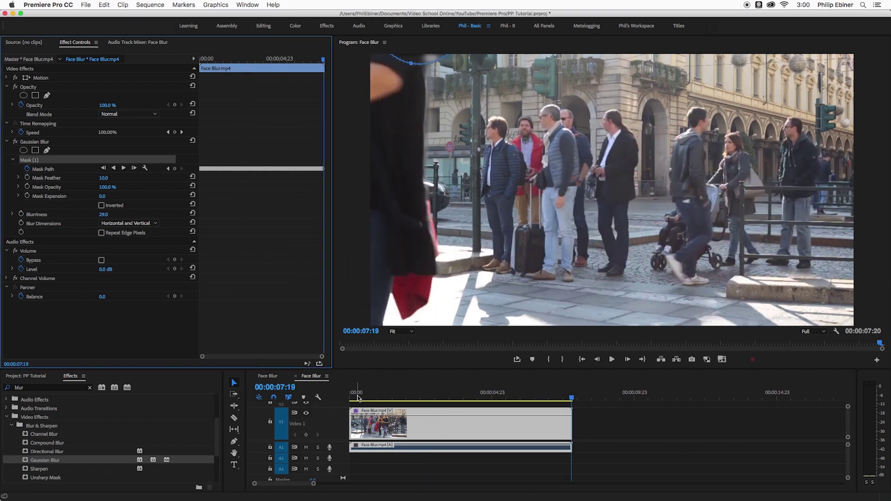
Step: Return the playhead to the start of the sequence once tracking has finished
drag(358, 397, 331, 403)
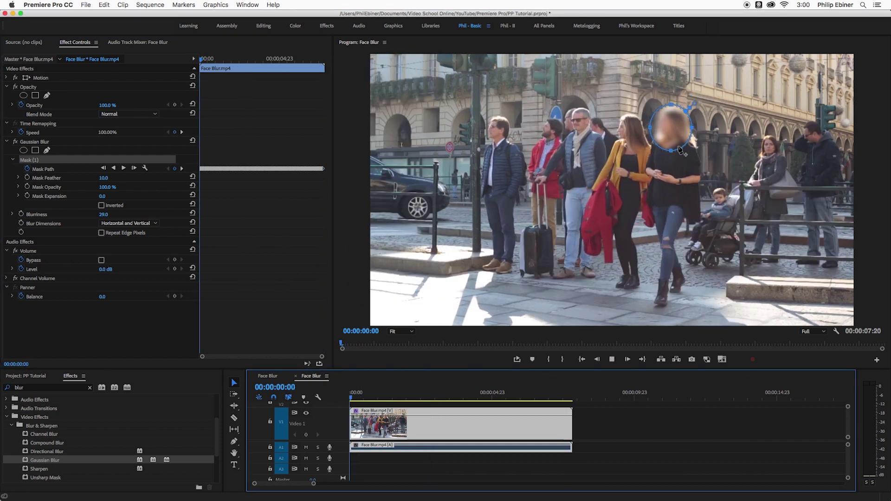
Step: Play back the tracked blur, scrub to 00:00:06:11 where the woman exits, and collapse the video track
key(space)
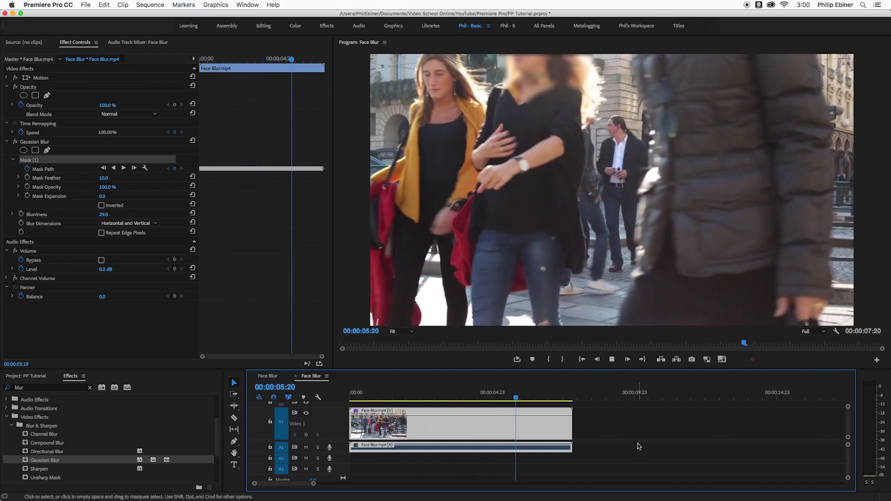
key(space)
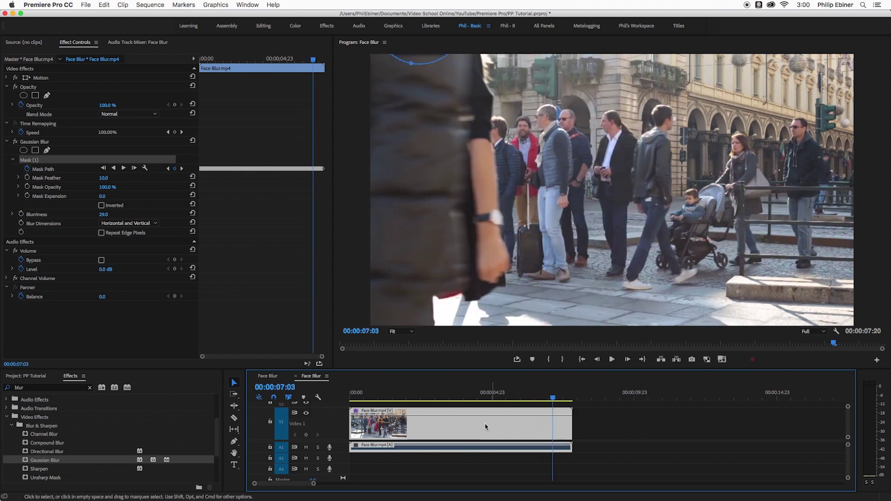
click(552, 400)
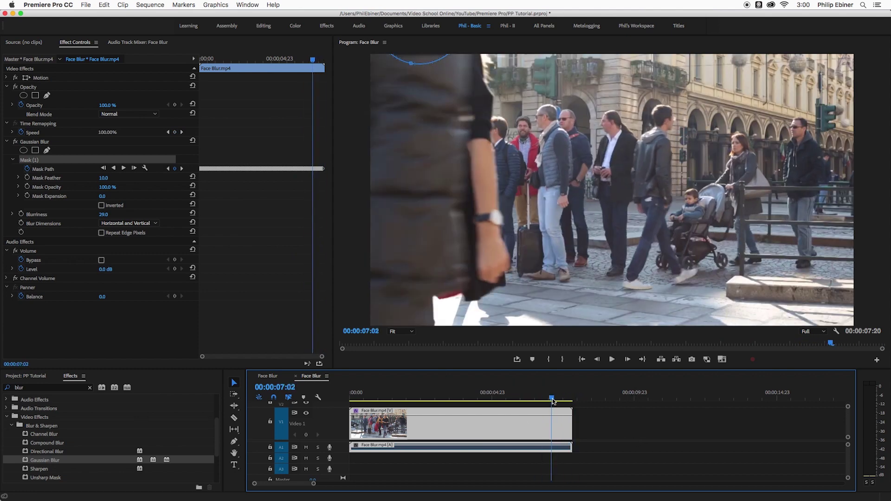
drag(552, 400, 534, 396)
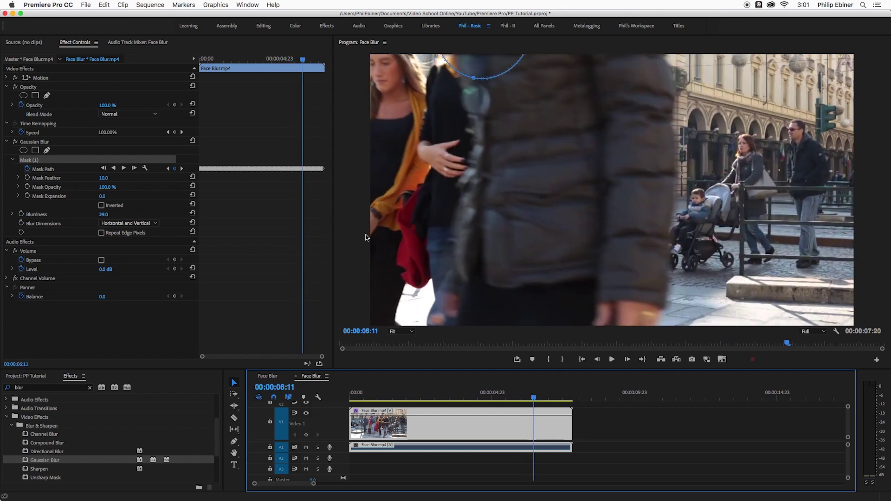
scroll(641, 436, up, 1)
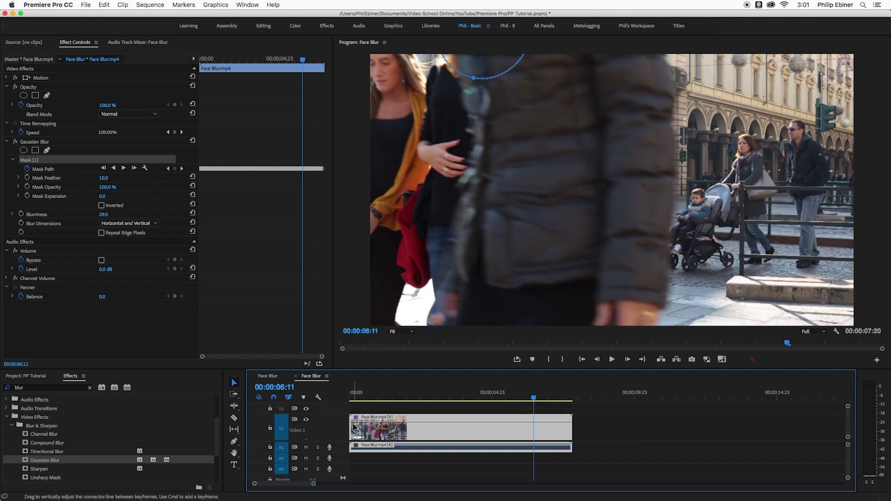
double_click(312, 428)
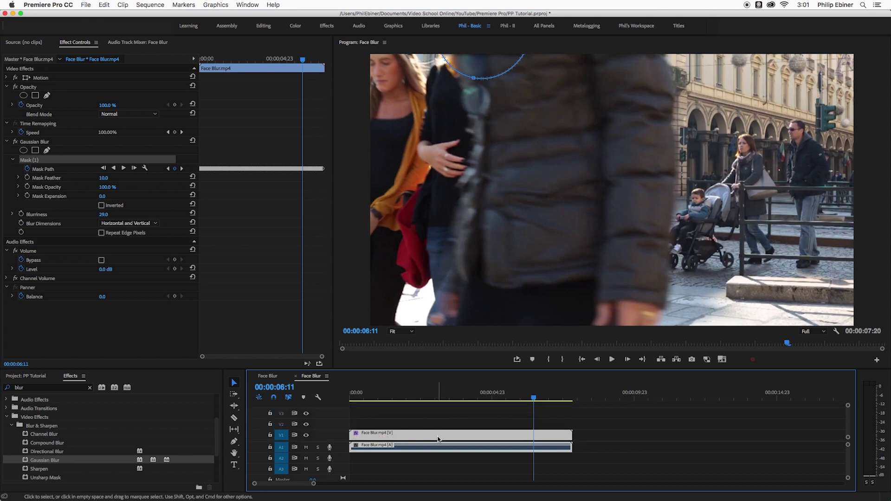
Step: Duplicate the clip onto the track above, remove its Gaussian Blur, and trim its end to the playhead
drag(452, 437, 458, 426)
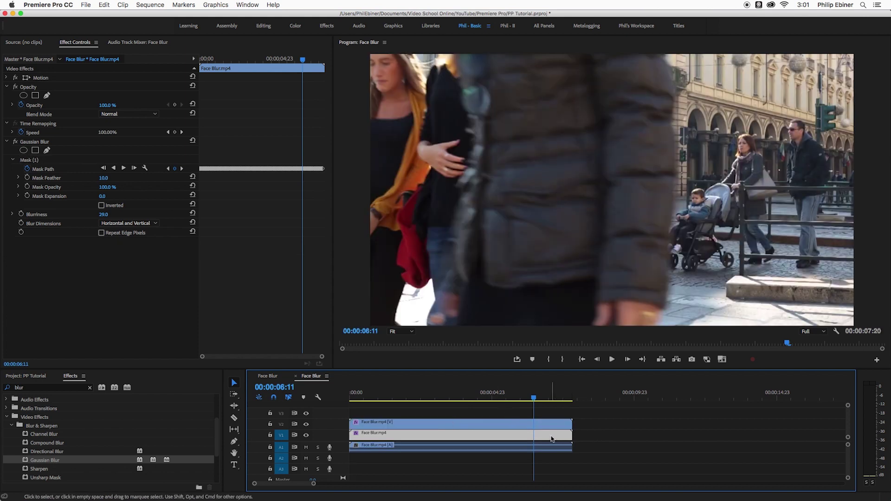
click(34, 143)
key(Delete)
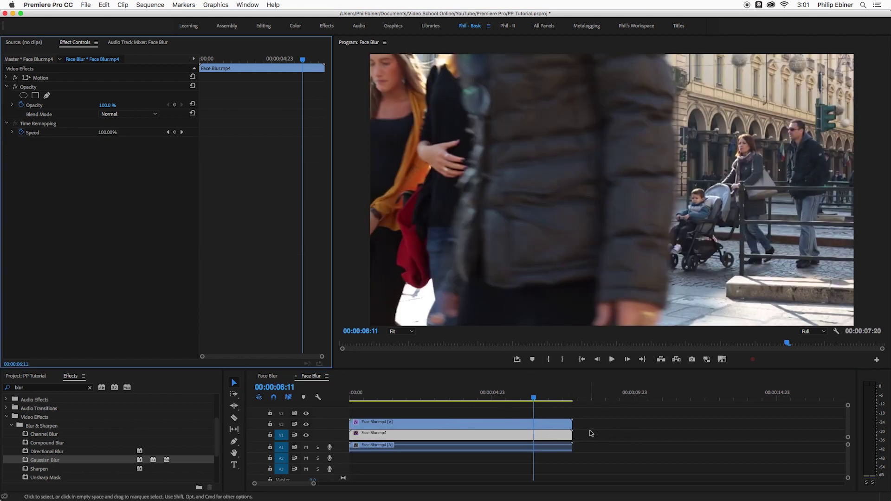
drag(574, 422, 576, 422)
drag(546, 424, 534, 424)
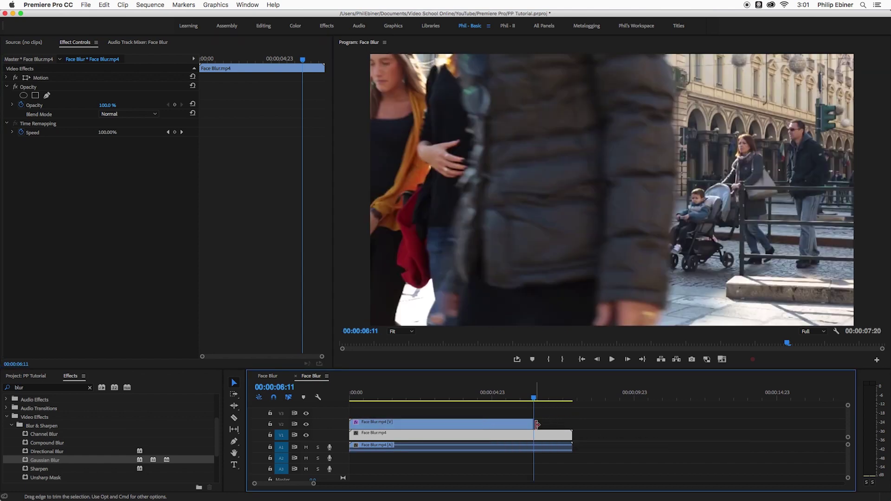
Step: Scrub the frames around 00:00:06:12 to check the cut, then select the top copy
click(527, 398)
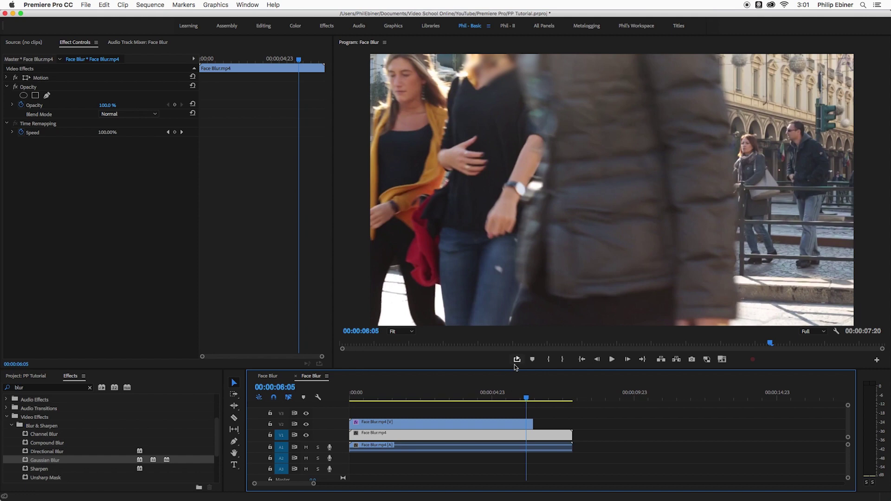
key(d)
mouse_move(526, 401)
mouse_down()
mouse_move(583, 400)
mouse_move(538, 397)
mouse_up()
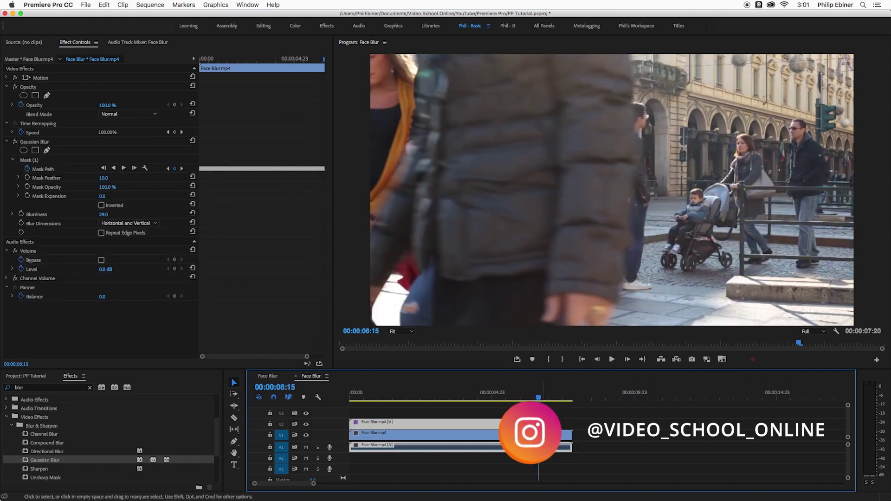
click(520, 423)
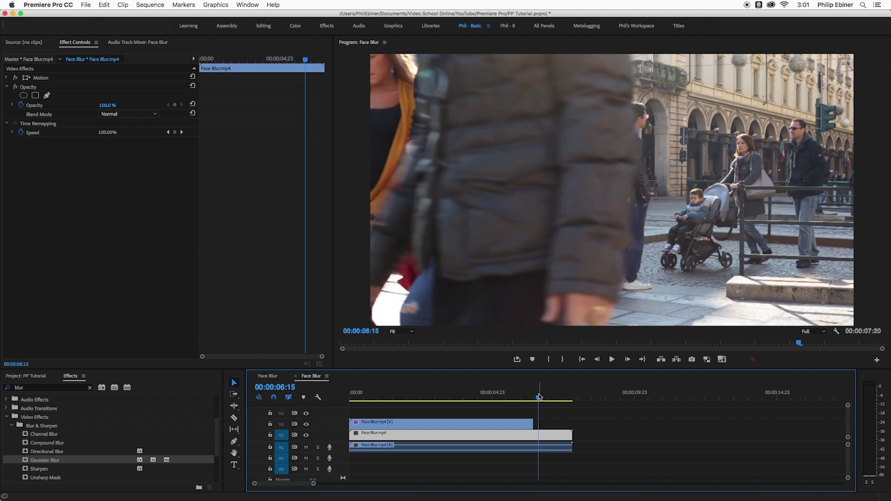
drag(541, 399, 351, 398)
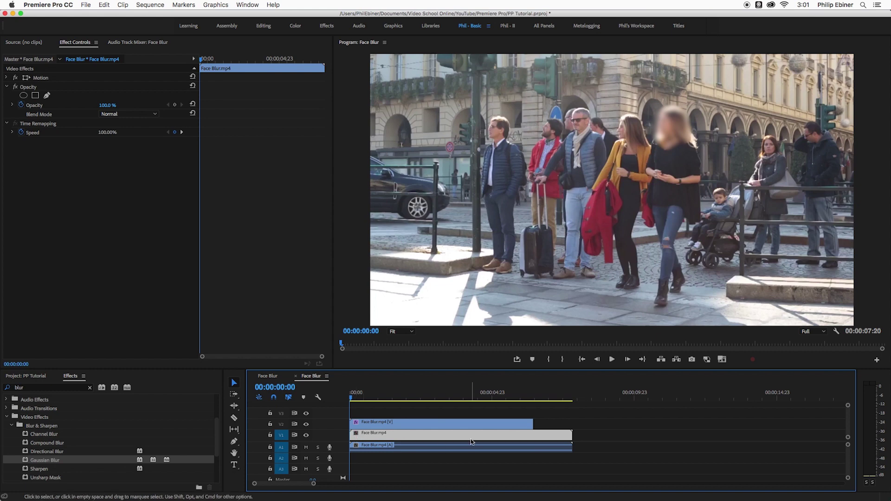
key(space)
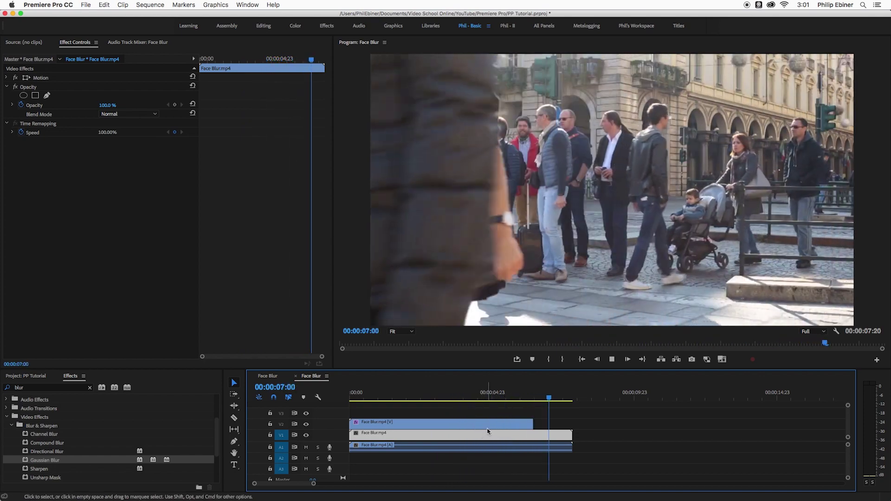
key(space)
Step: Keyframe the blur's Mask Opacity at 100% on 00:00:06:11 and 0% on 00:00:06:12, then review it
drag(517, 407, 572, 422)
click(524, 434)
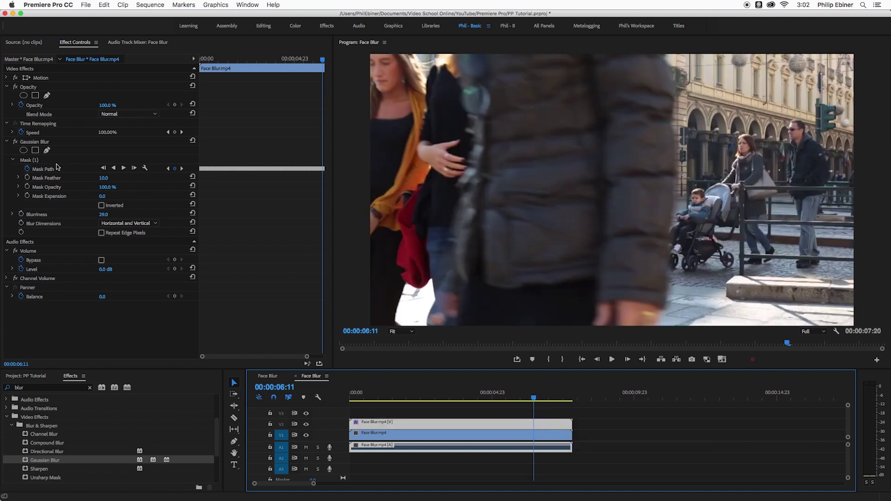
click(29, 186)
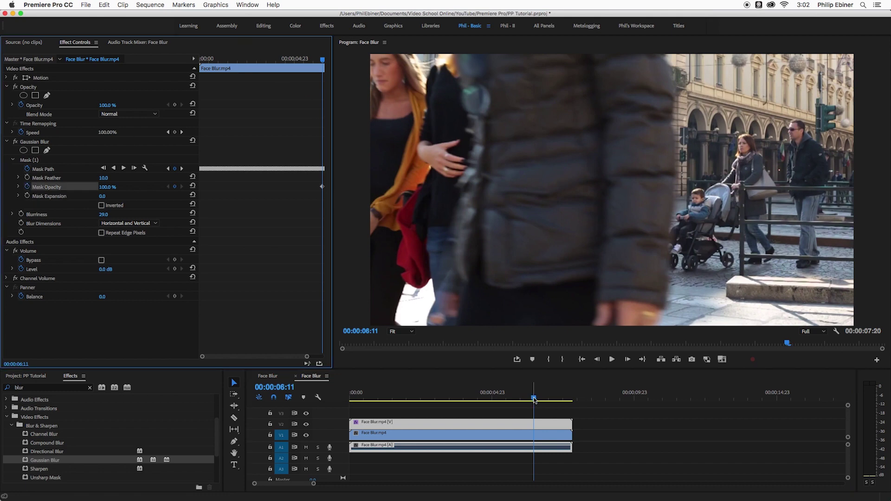
drag(534, 400, 536, 400)
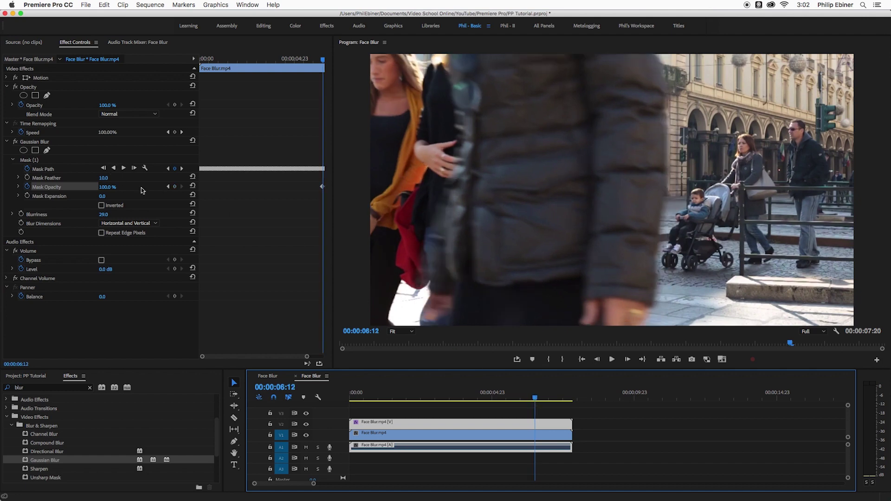
click(107, 187)
text(0)
key(Return)
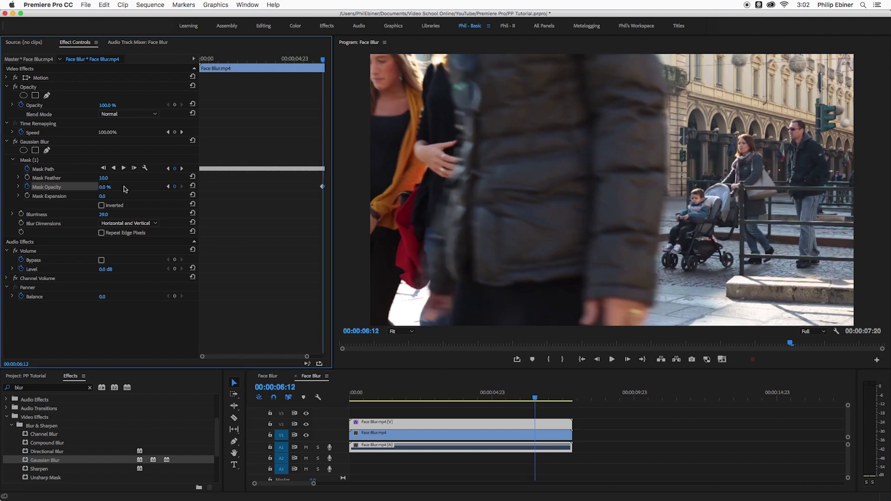
drag(535, 399, 515, 399)
key(space)
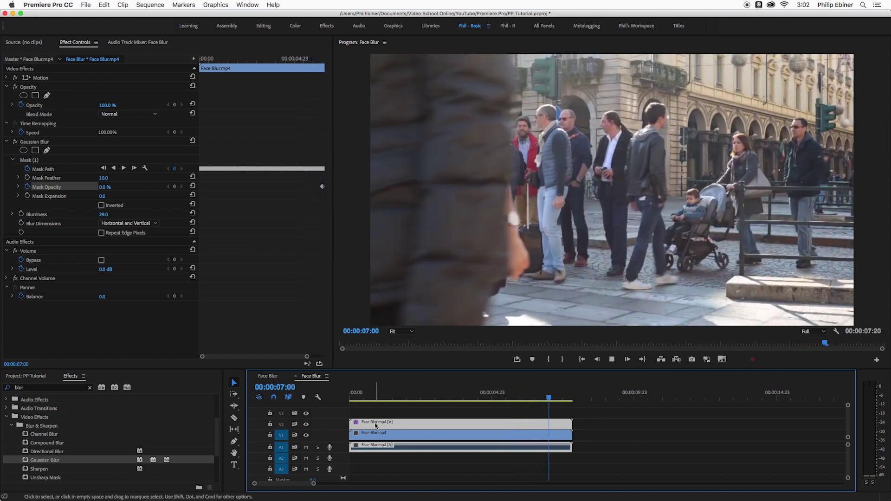
Step: Stop playback at 00:00:06:16 with the blur switched off and save the project
click(540, 395)
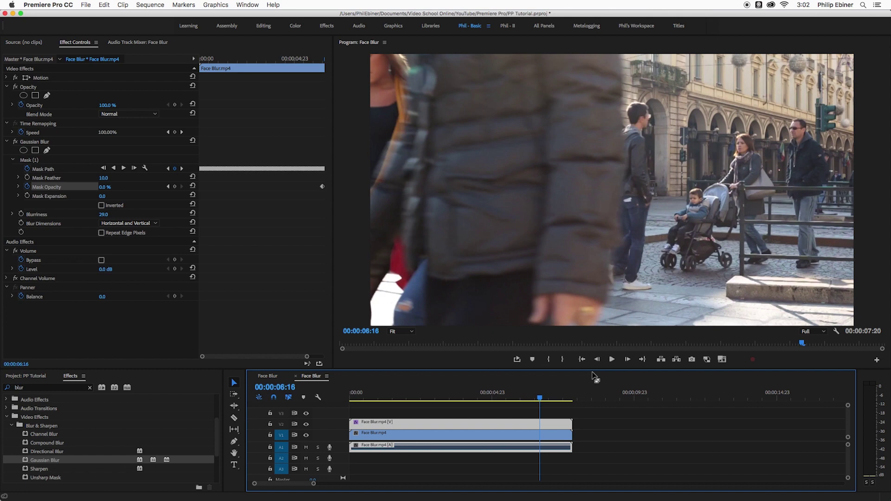
key(super+s)
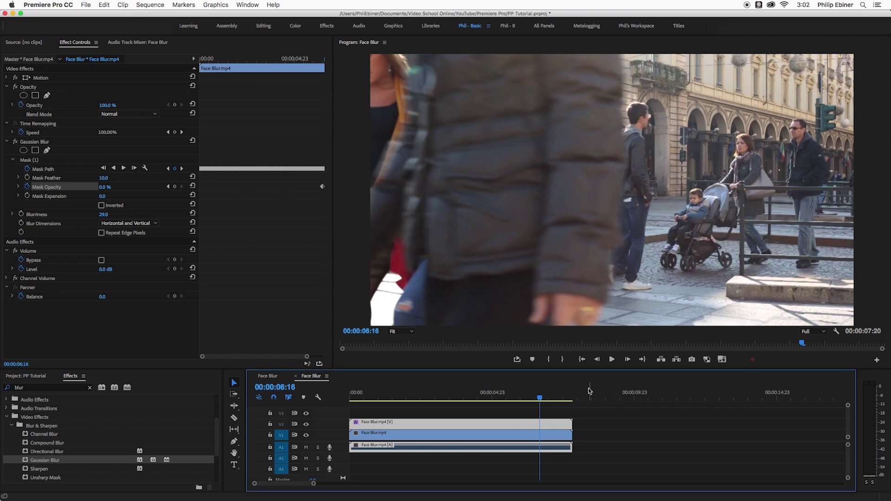